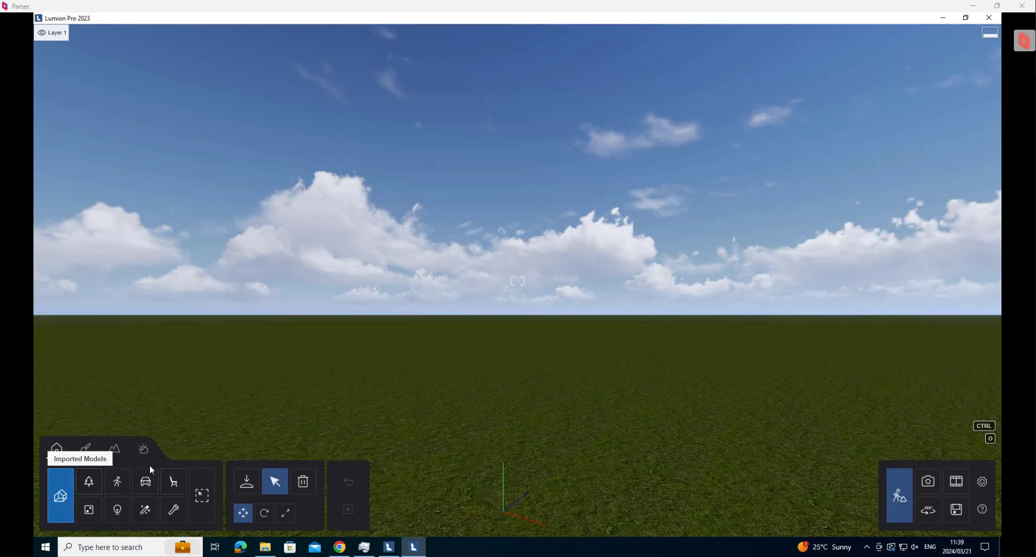
Step: Place the imported Option_3 model on the grass and raise it along the Y axis to a height of about 3.59 m
left_click(247, 482)
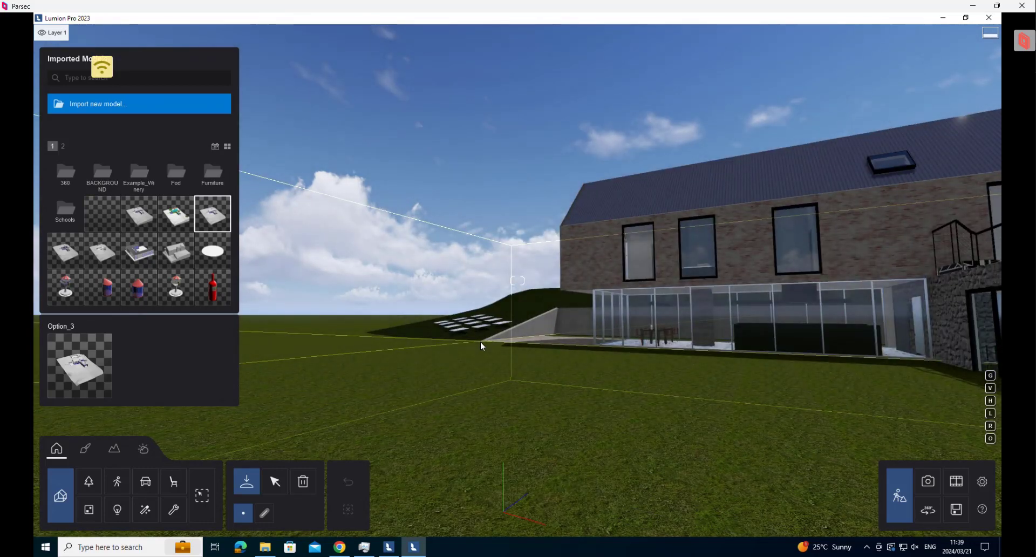
left_click(453, 413)
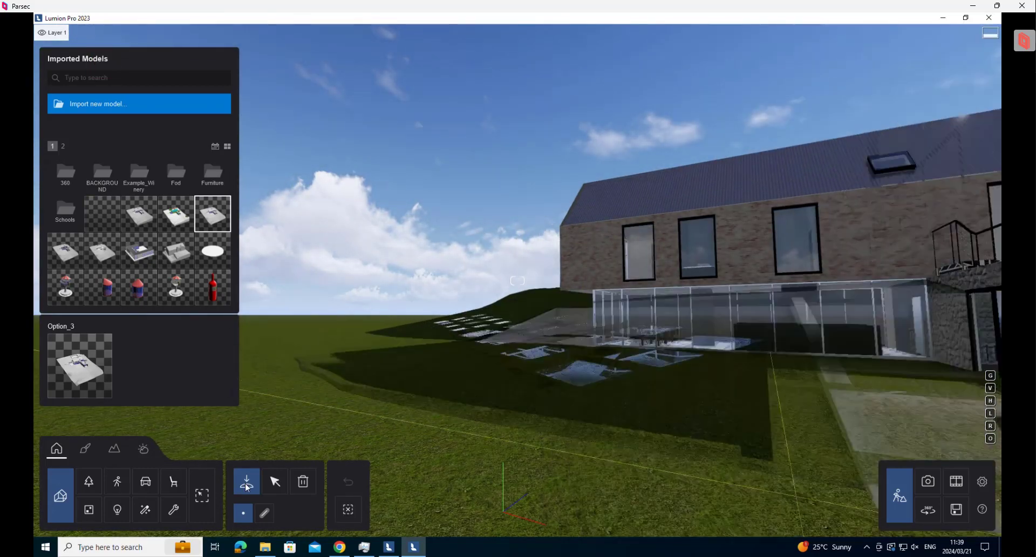
left_click(275, 483)
right_click_drag(602, 441, 339, 505)
key("a")
key("s")
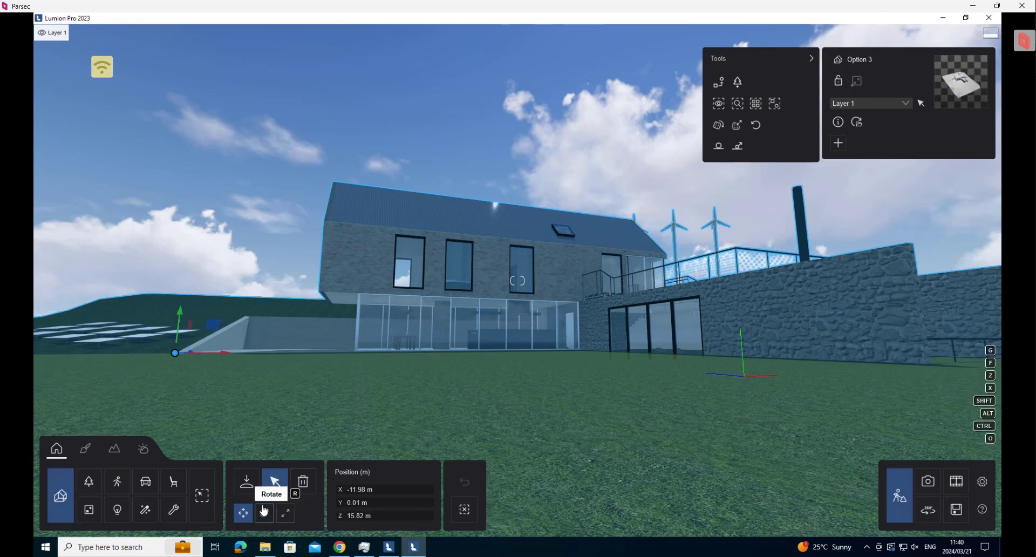
right_click_drag(451, 398, 526, 415)
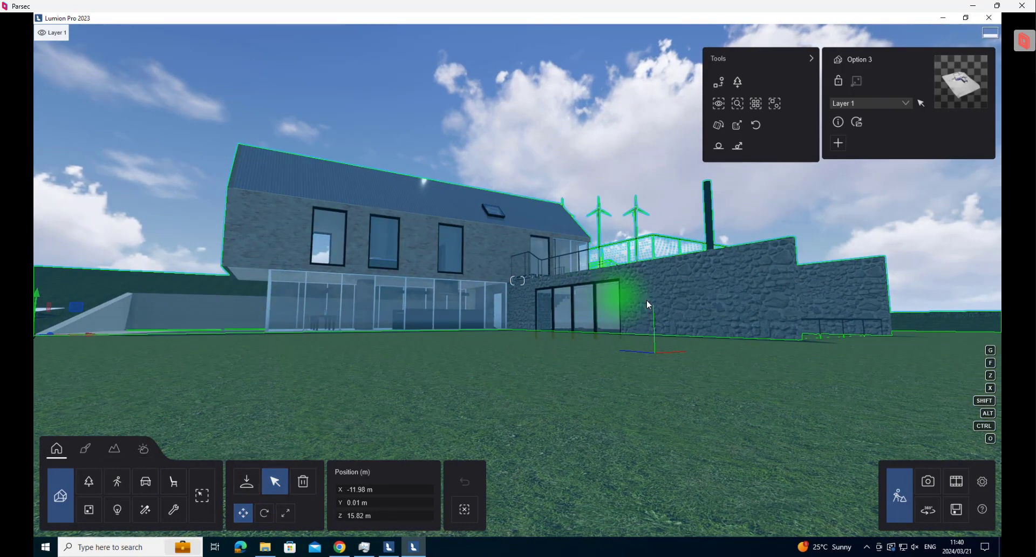
right_click_drag(539, 288, 252, 315)
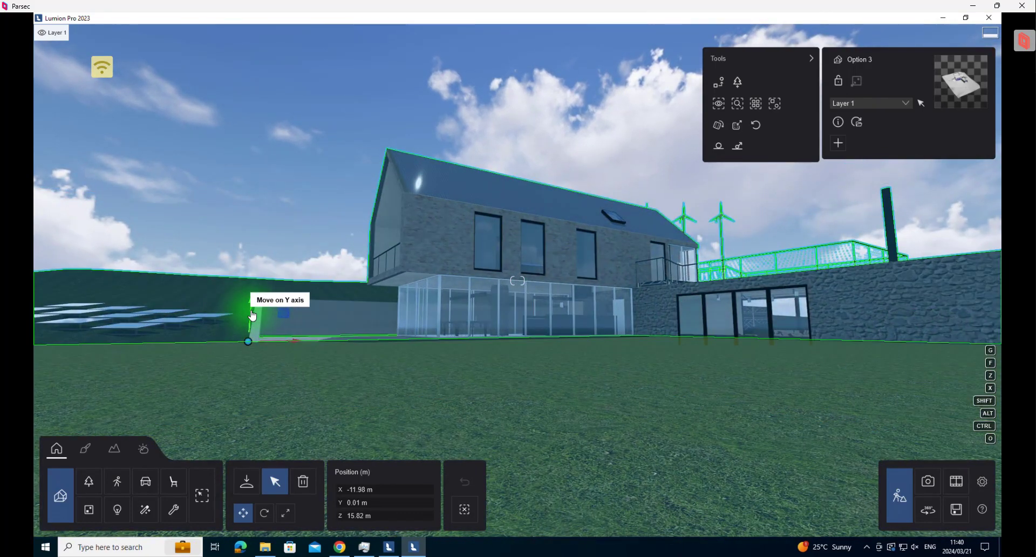
left_click_drag(253, 316, 326, 287)
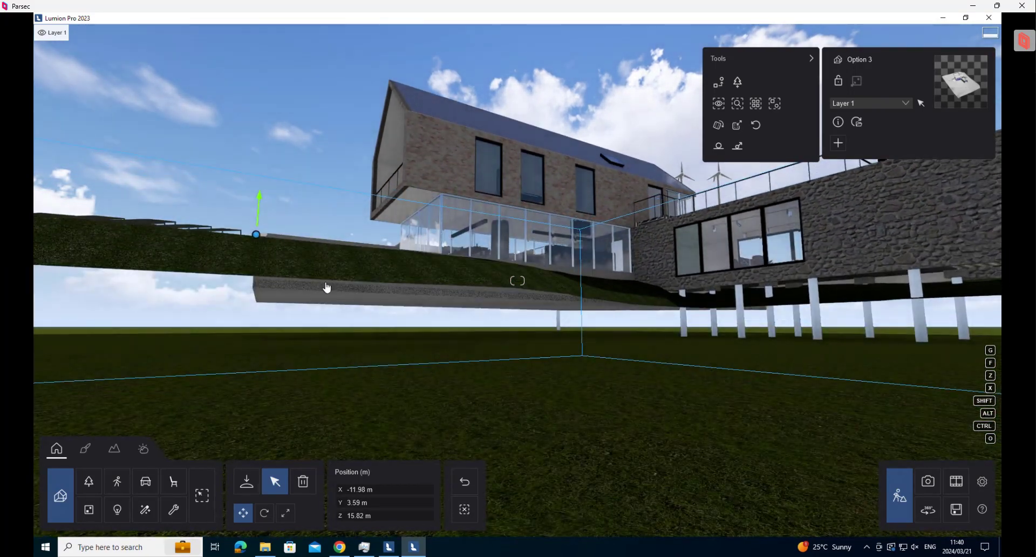
Step: Examine the raised house from several sides, including the terrace, the lower level and the solar panels on the slope
right_click_drag(419, 416, 461, 476)
key("q")
key("s")
key("d")
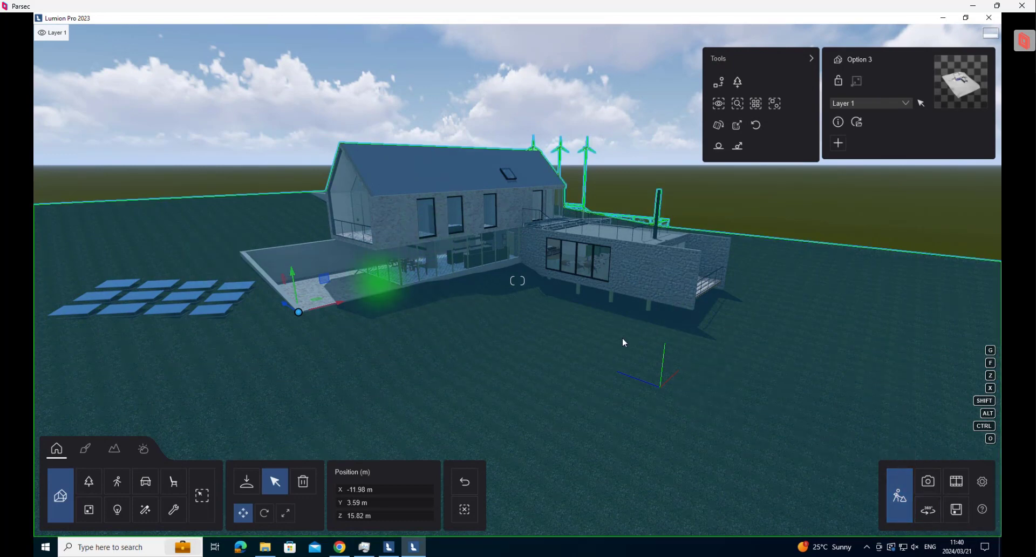
right_click_drag(620, 342, 546, 272)
key("a")
key("w")
key("d")
key("d")
key("e")
key("e")
key("w")
mouse_move(666, 387)
right_mouse_down()
mouse_move(737, 381)
mouse_move(686, 383)
right_mouse_up()
key("ctrl")
right_click_drag(793, 425, 453, 302)
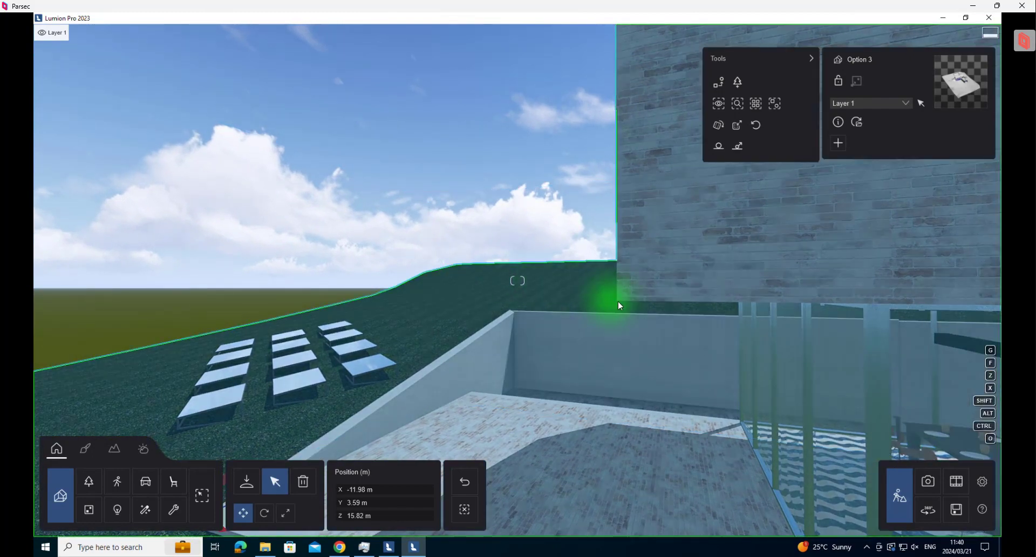
right_click_drag(484, 341, 788, 374)
key("a")
key("s")
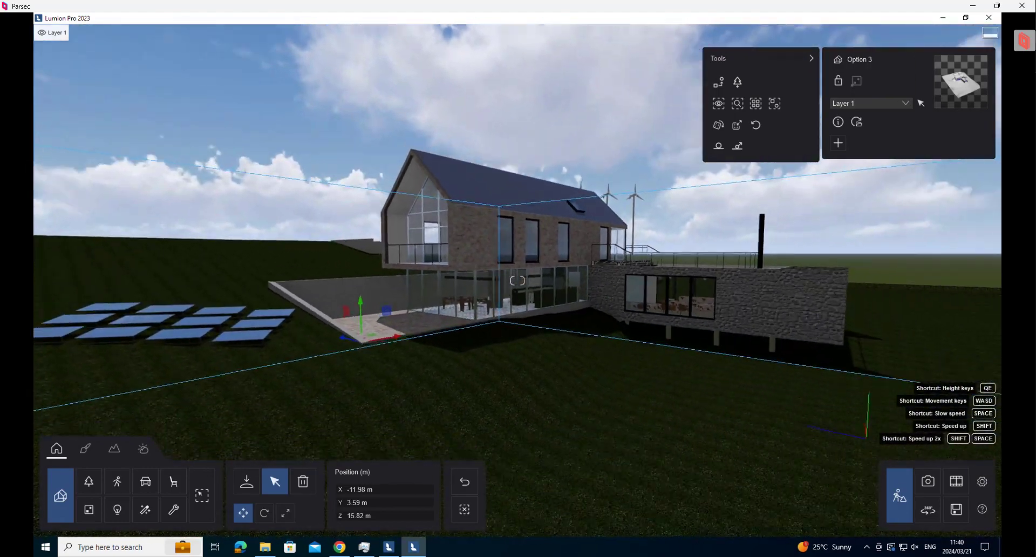
Step: Frame the house together with the solar panels from slightly above and store this view as the first photo
key("q")
right_click_drag(502, 297, 505, 361)
key("e")
key("w")
key("e")
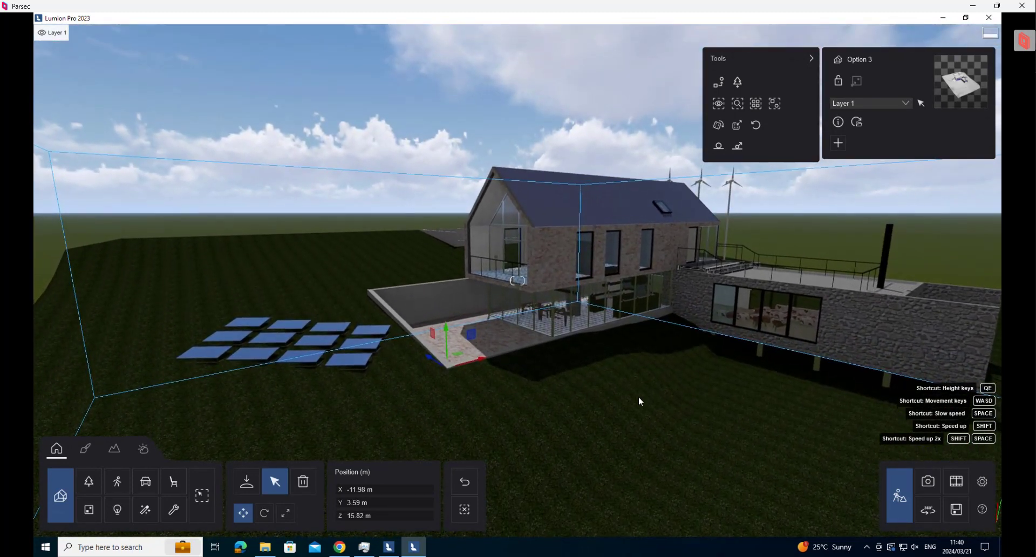
left_click(928, 480)
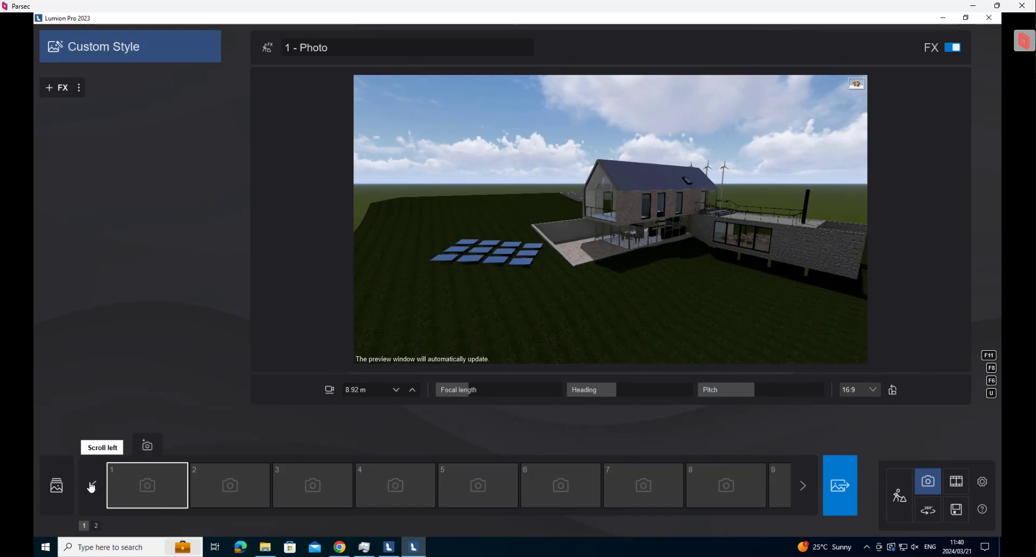
left_click(146, 444)
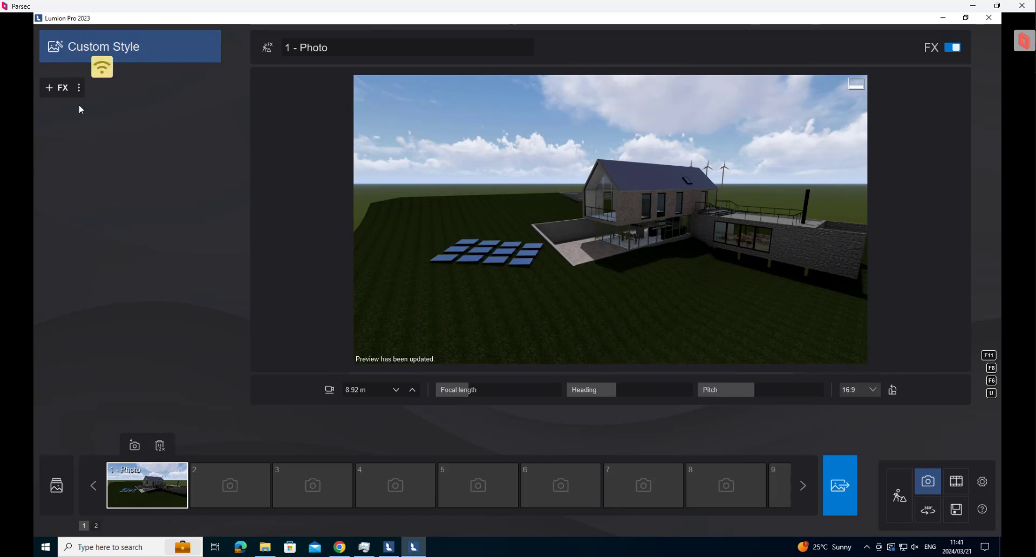
Step: Add the architectural Photo matching effect to the first photo and open it for editing
left_click(59, 89)
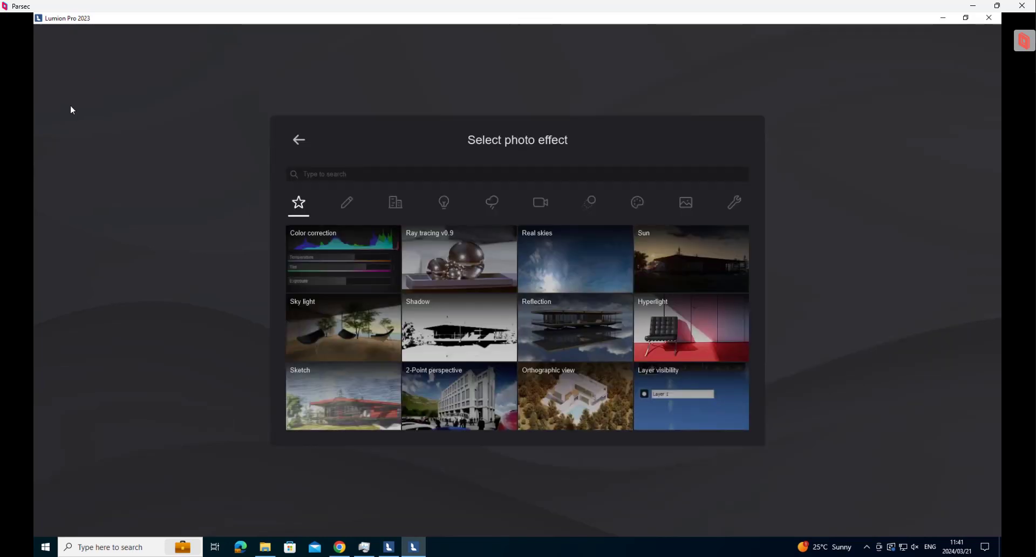
left_click(397, 210)
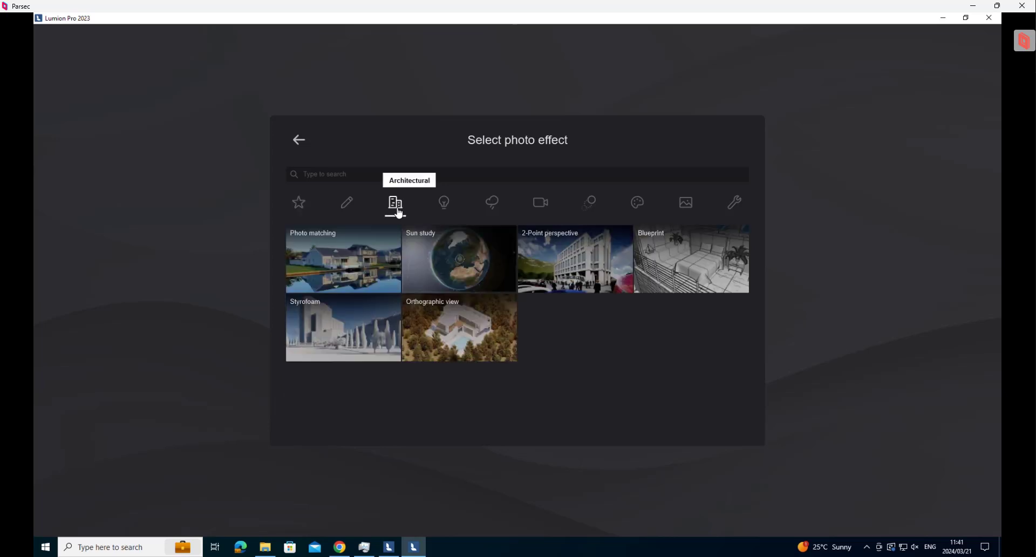
left_click(318, 269)
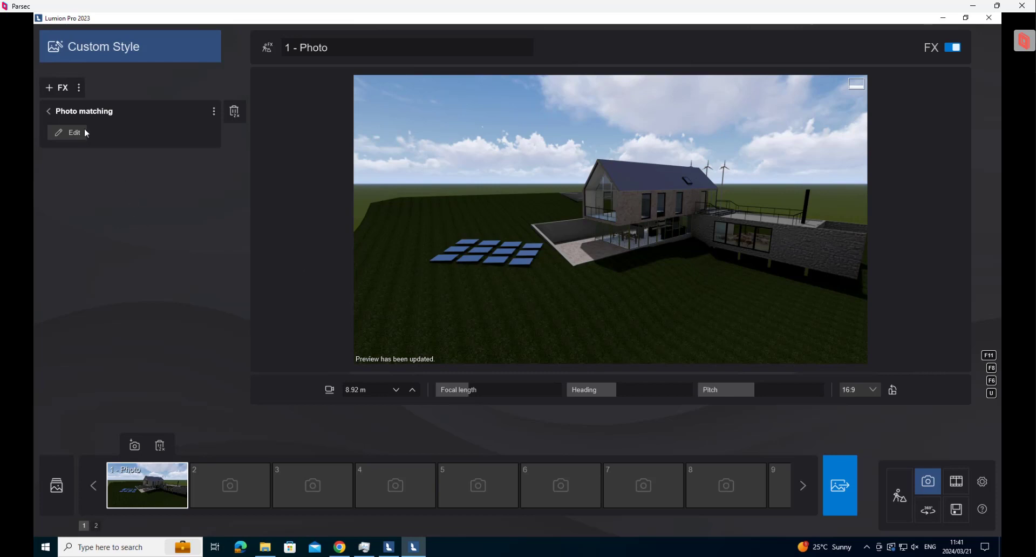
left_click(70, 132)
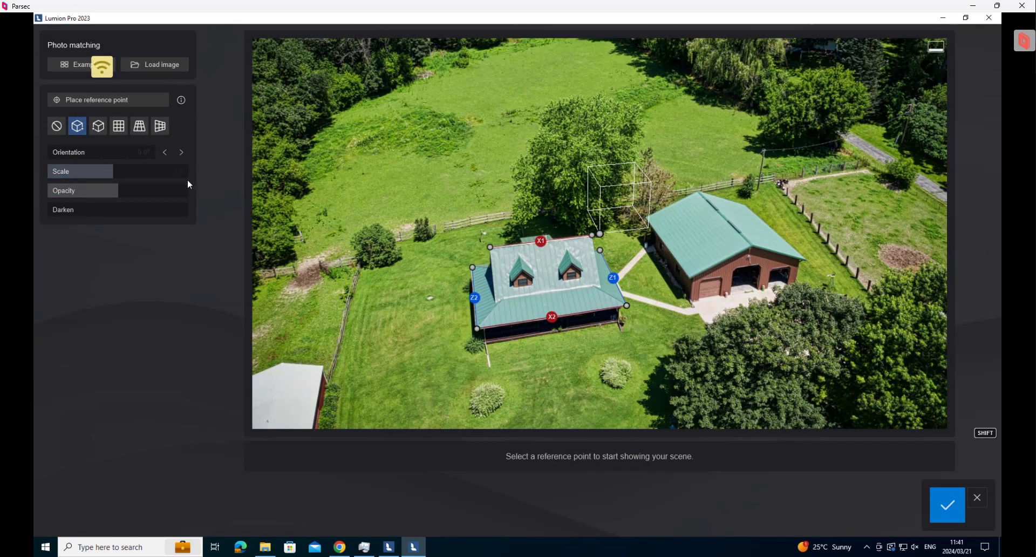
Step: Load depositphotos_391240634-stock-photo-wooden-house-green-forest-mountains.jpg from the Desktop as the photo matching background
left_click(146, 62)
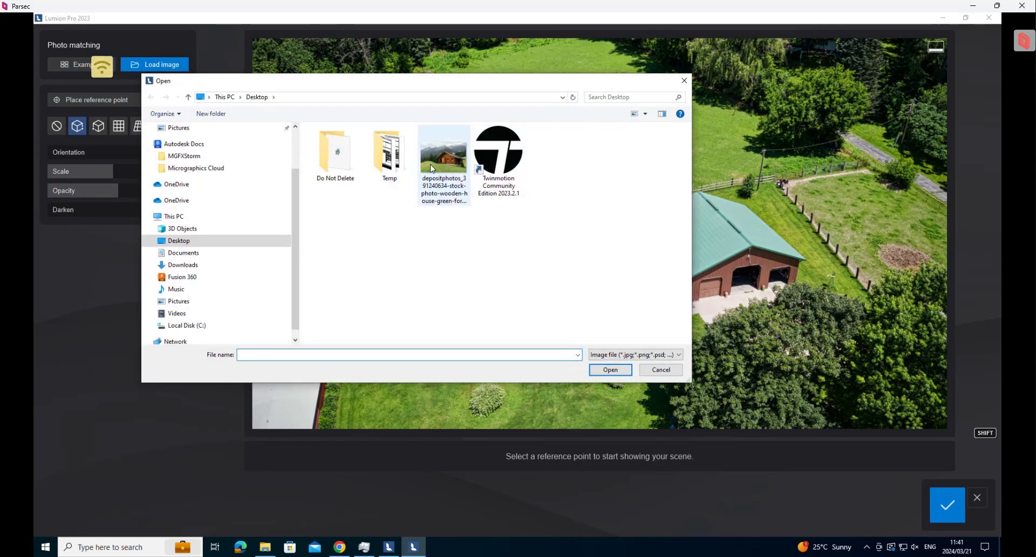
left_click(431, 168)
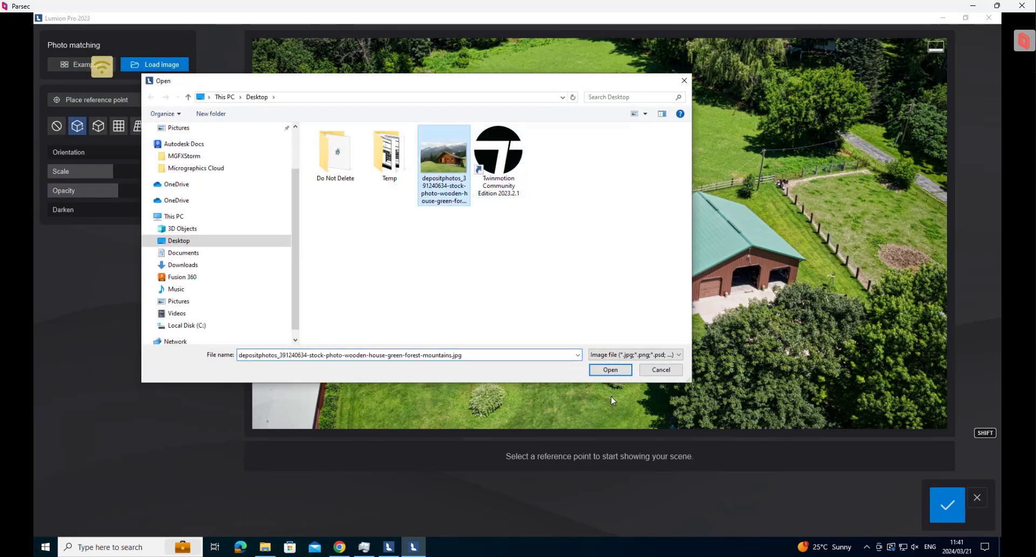
left_click(610, 369)
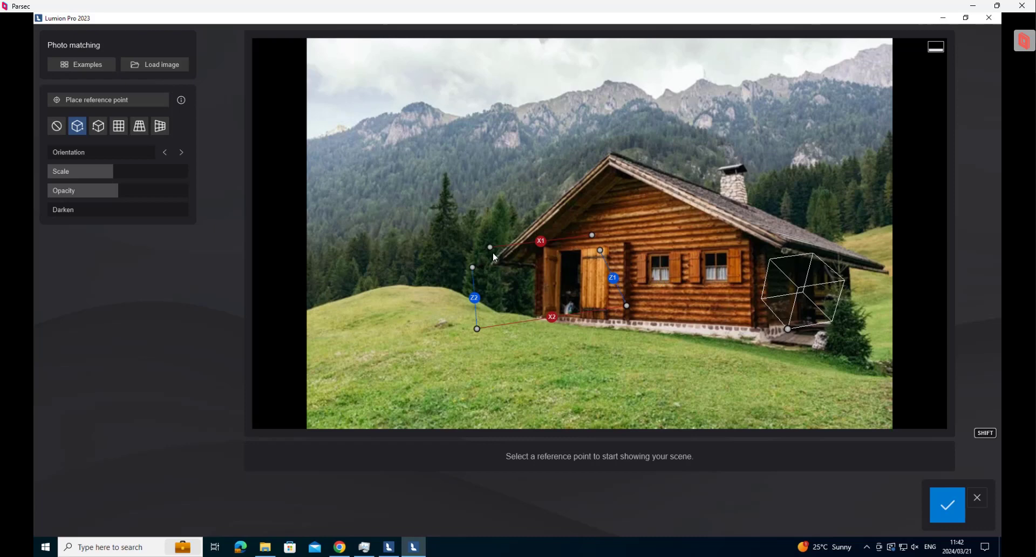
Step: Align the X1 guide with the two front eave corners of the cabin and the X2 guide with its stone base
left_click_drag(491, 248, 495, 264)
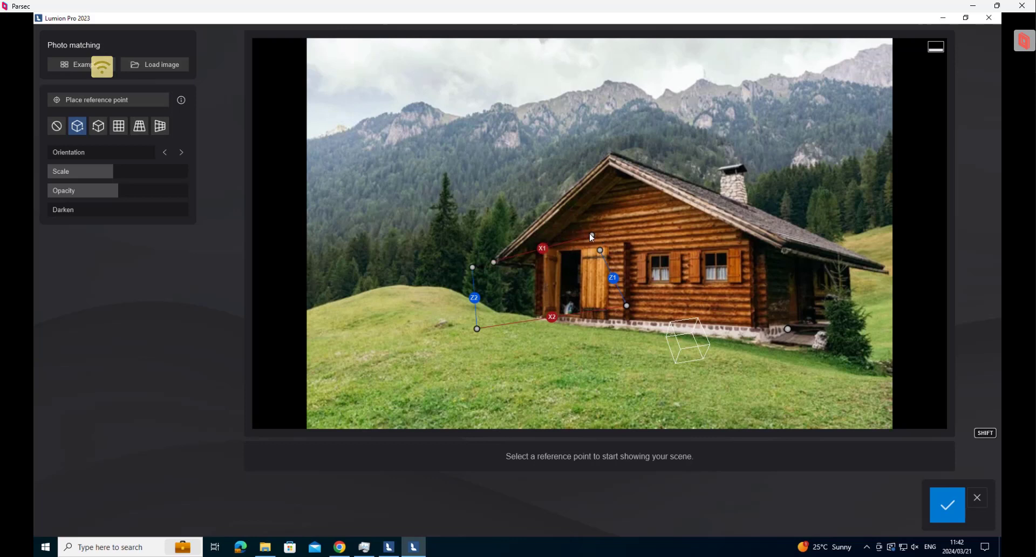
left_click_drag(593, 236, 782, 247)
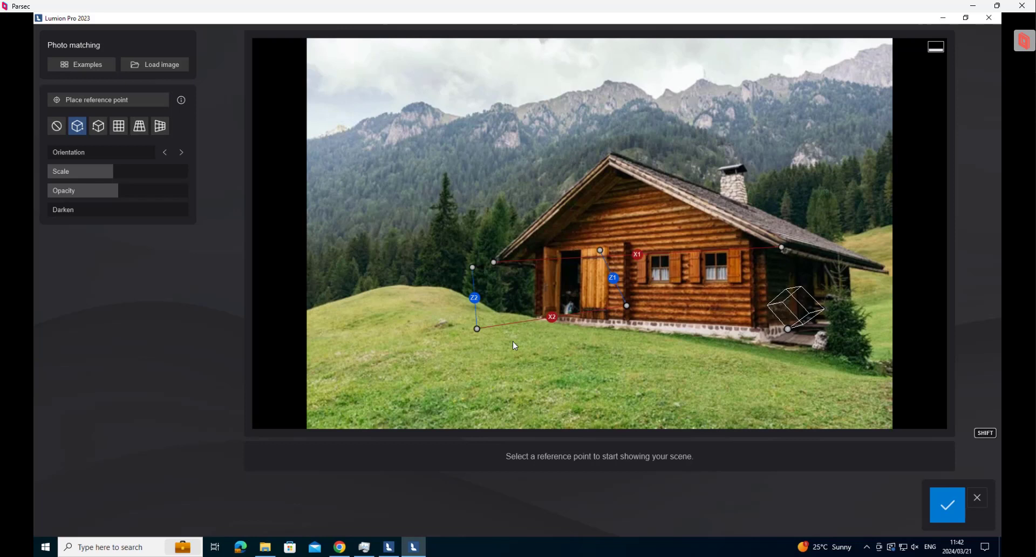
left_click_drag(478, 329, 497, 320)
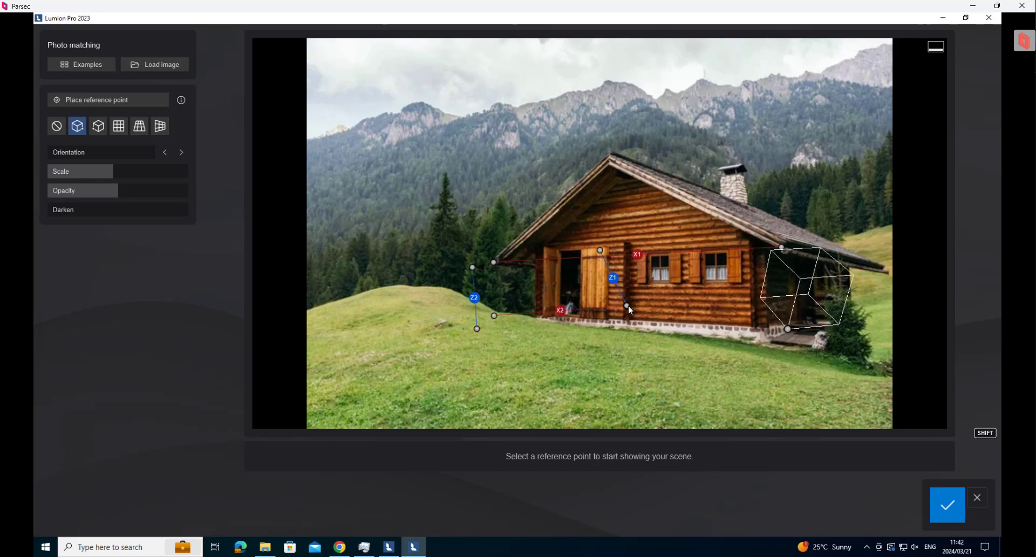
left_click_drag(788, 329, 788, 333)
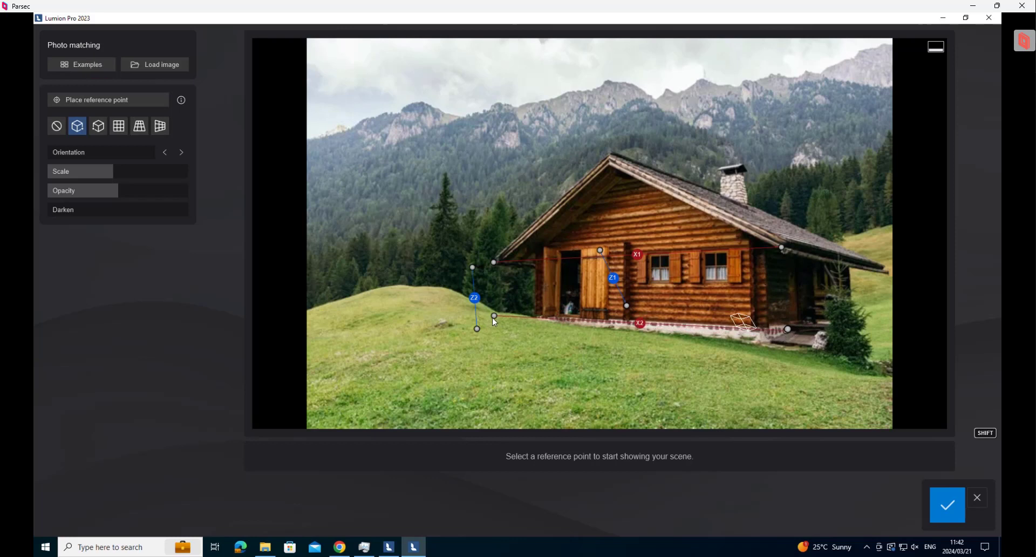
left_click_drag(497, 318, 500, 319)
Step: Set the Z1 and Z2 guides as vertical lines between the X guides' ends at both sides of the cabin front
left_click_drag(629, 308, 788, 334)
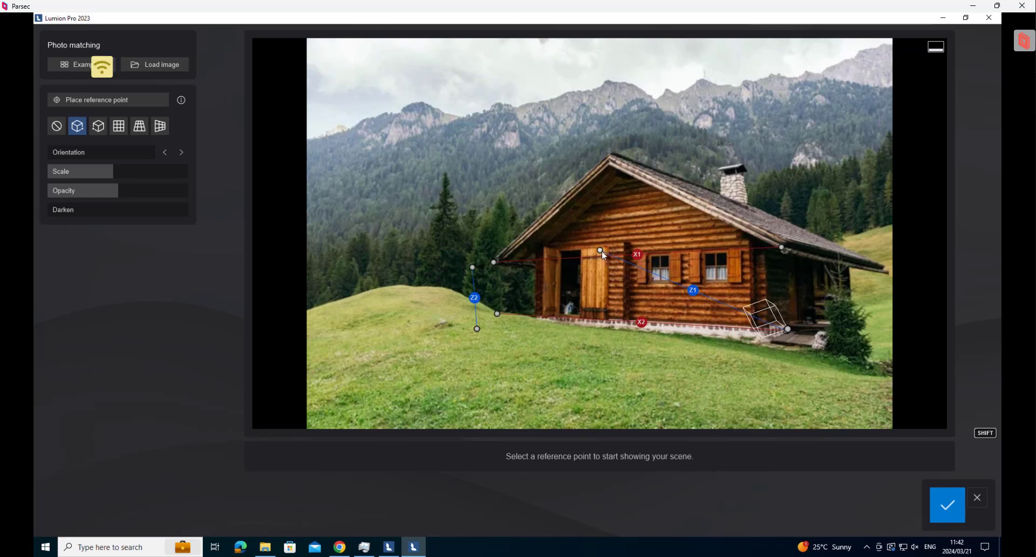
left_click_drag(600, 250, 784, 254)
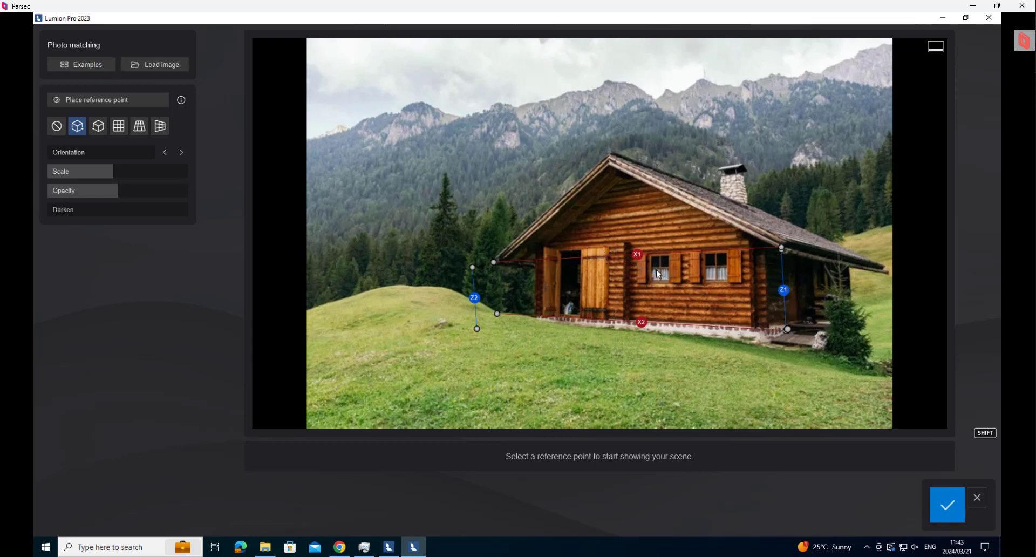
left_click_drag(477, 328, 502, 318)
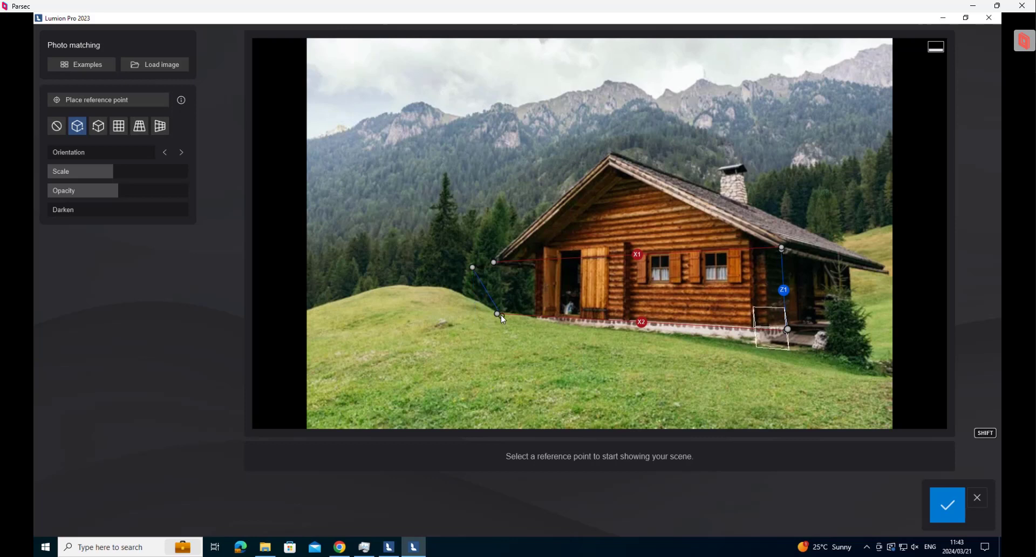
left_click_drag(472, 267, 495, 263)
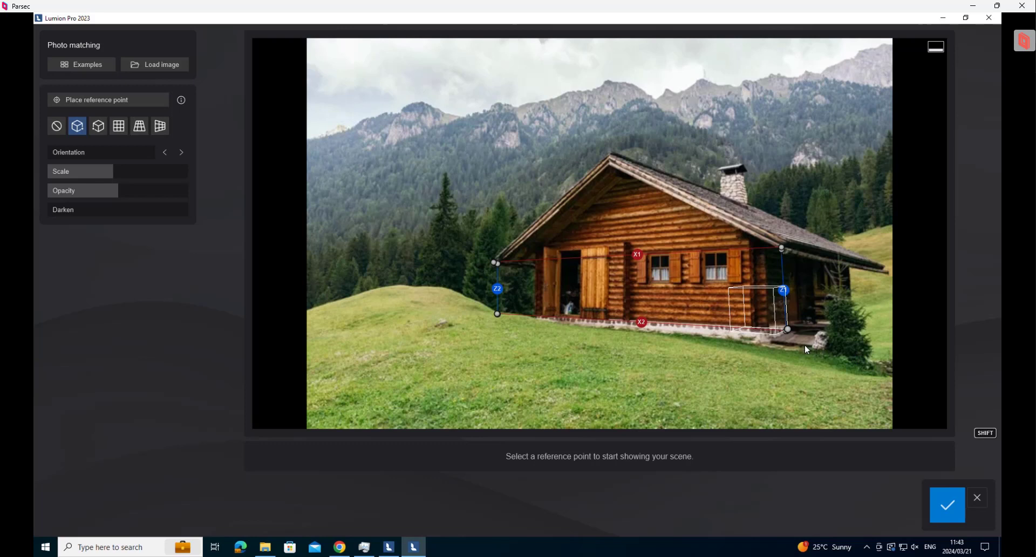
Step: Realign Z1 along the receding side eave and Z2 from the gable peak along the roof ridge, and level X2 along the cabin base
left_click_drag(790, 327, 880, 276)
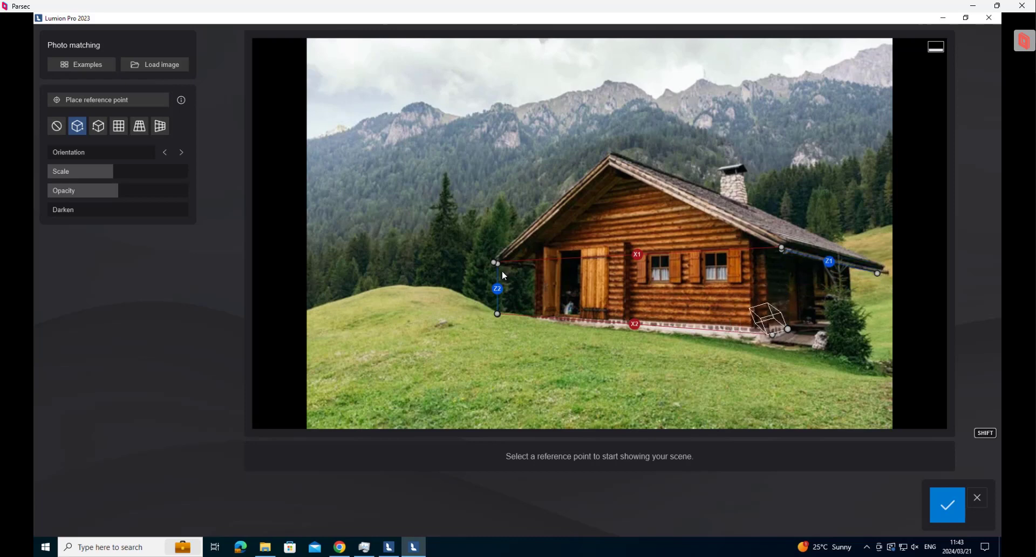
left_click_drag(498, 264, 614, 166)
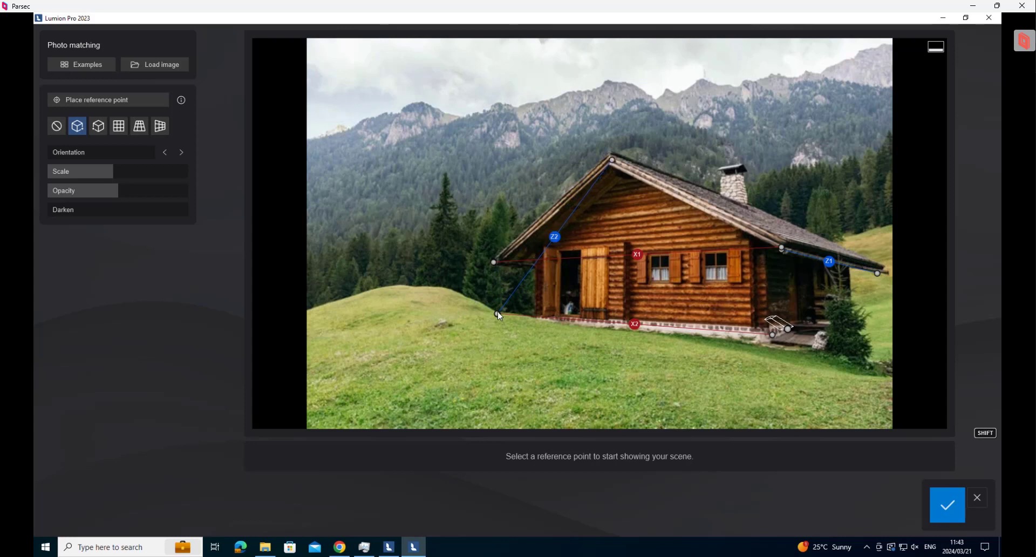
left_click_drag(499, 315, 587, 329)
left_click_drag(498, 315, 752, 206)
left_click_drag(593, 326, 490, 330)
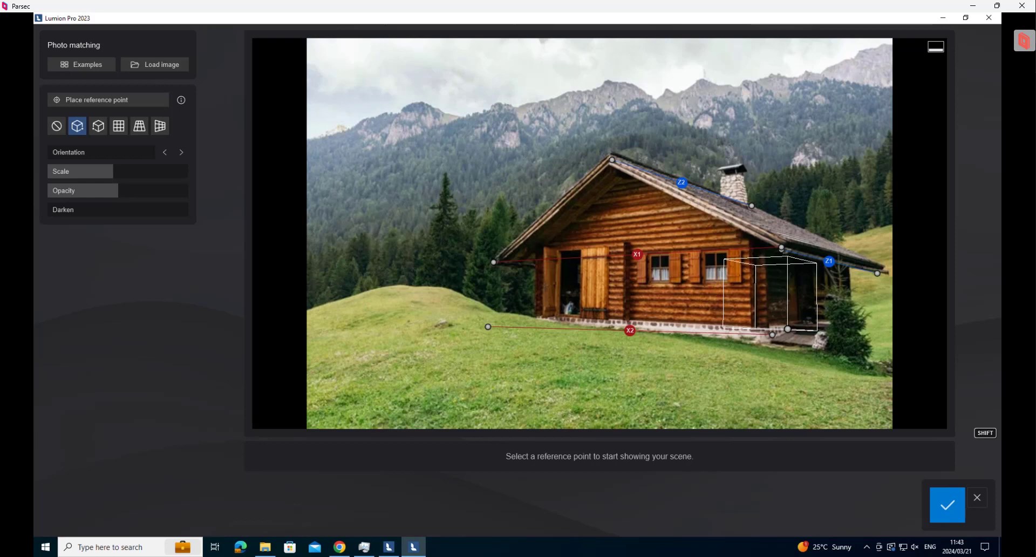
Step: Check the perspective match with each plane grid and the right box, ending with the left box shown
left_click(119, 127)
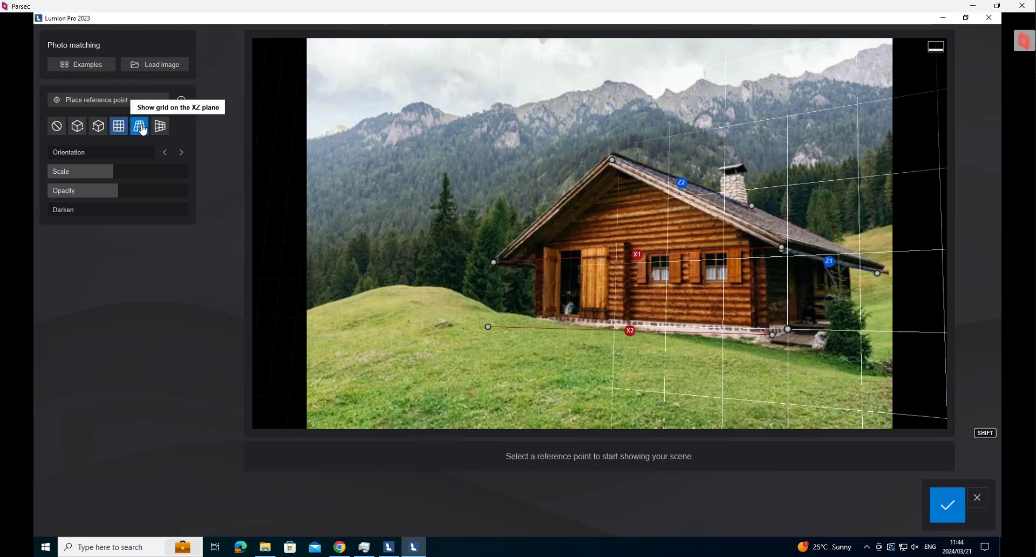
left_click(140, 127)
left_click(158, 127)
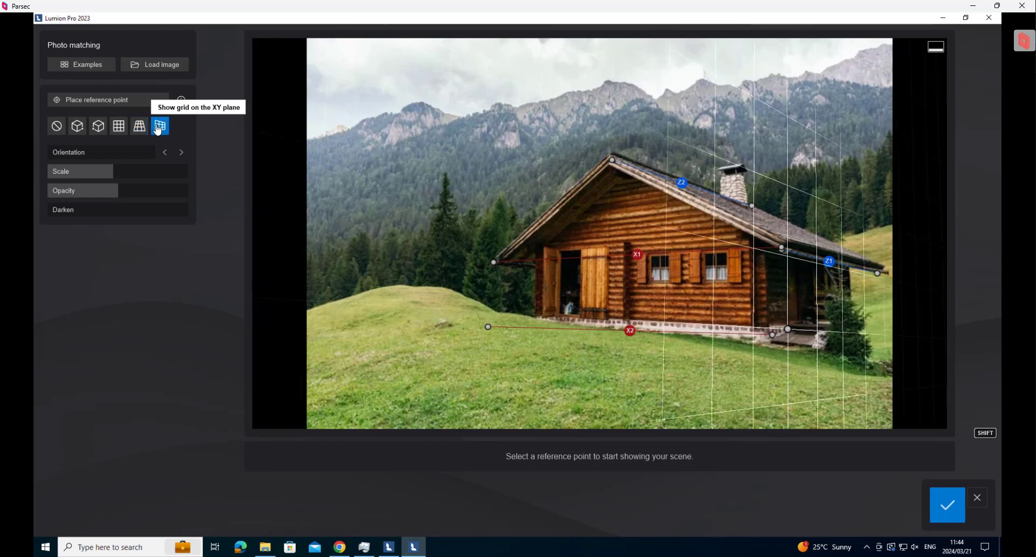
left_click(76, 129)
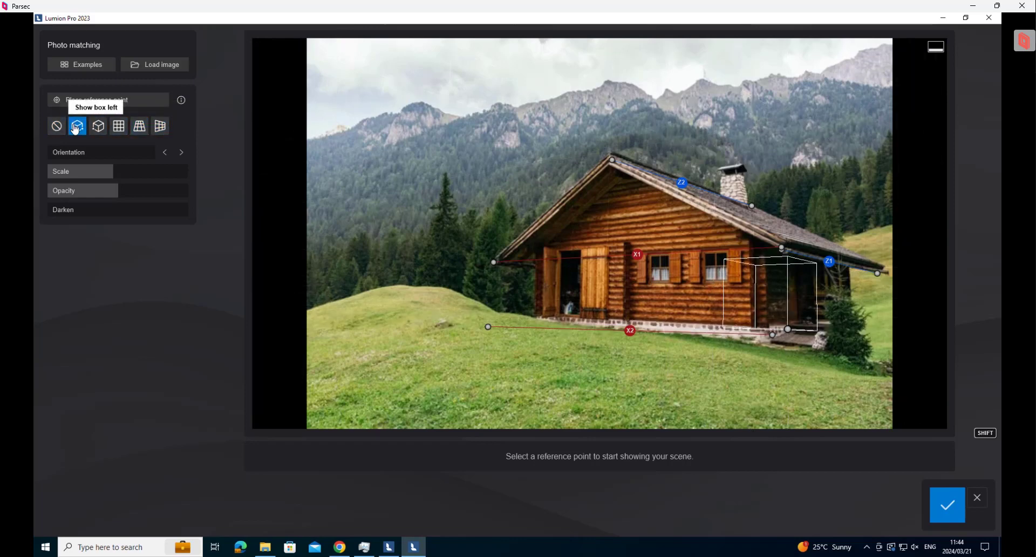
left_click(96, 129)
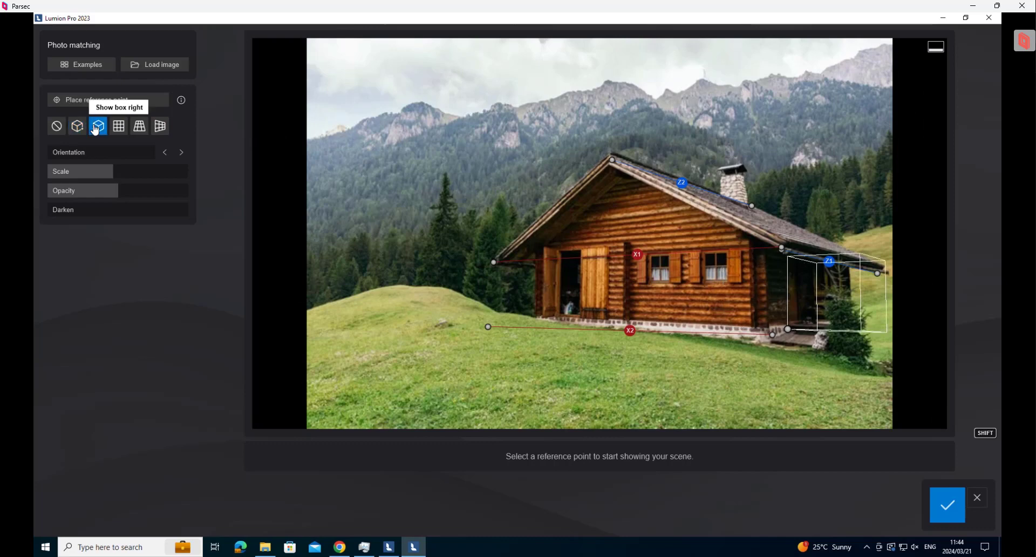
left_click(77, 127)
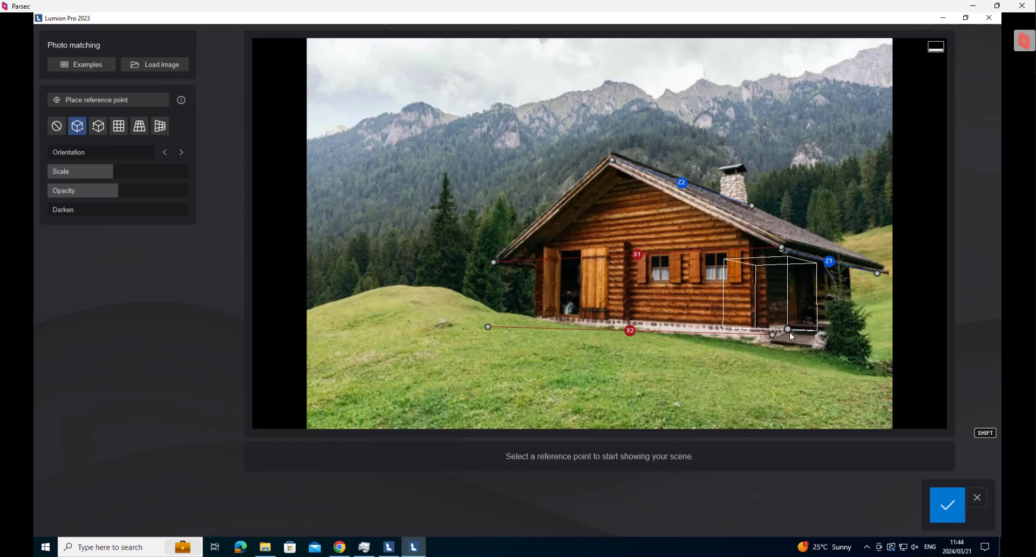
Step: Move the origin to the cabin's front base corner and fine-tune the far ends of Z1 and Z2 along the roof lines using the plane grids
left_click_drag(782, 335, 773, 340)
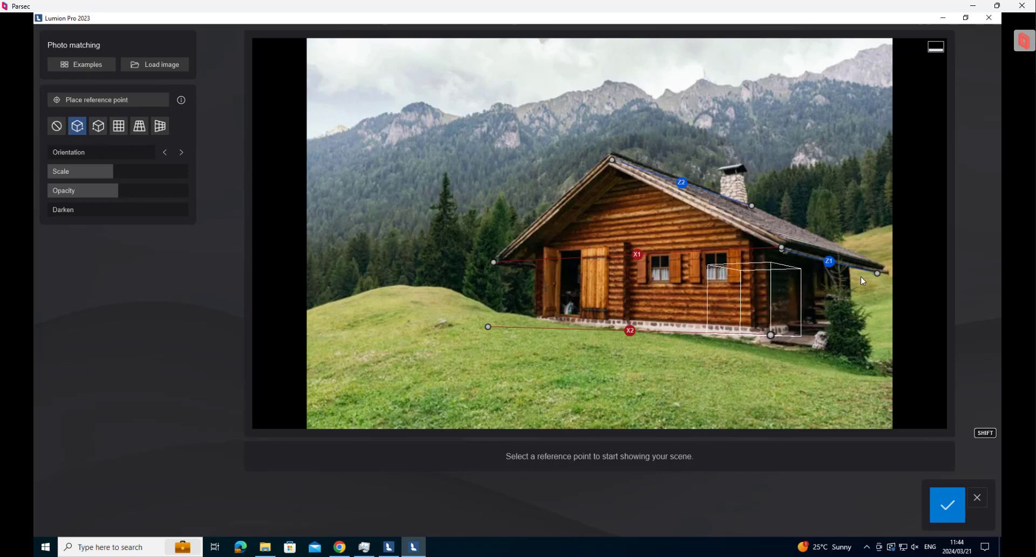
left_click_drag(882, 274, 879, 269)
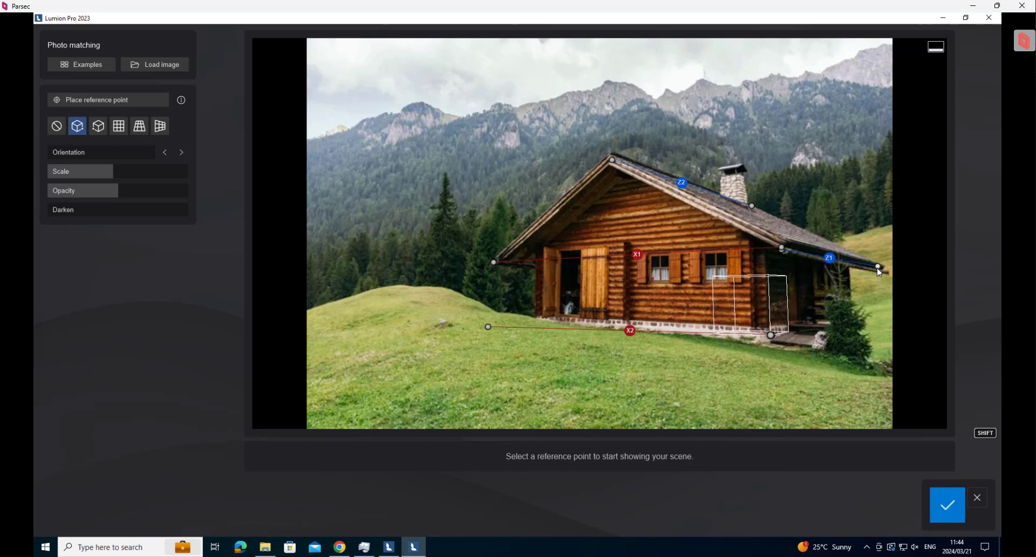
left_click(121, 127)
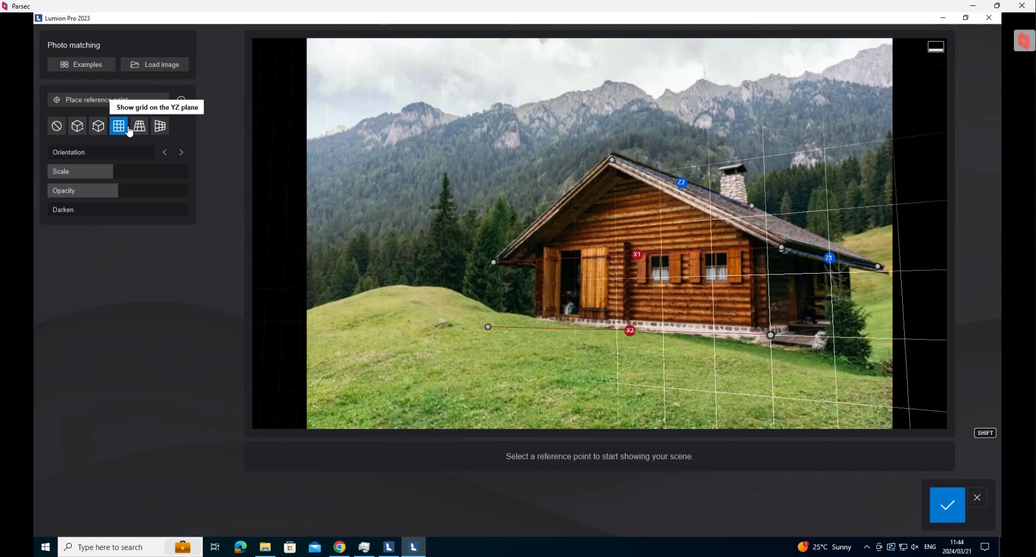
left_click(140, 131)
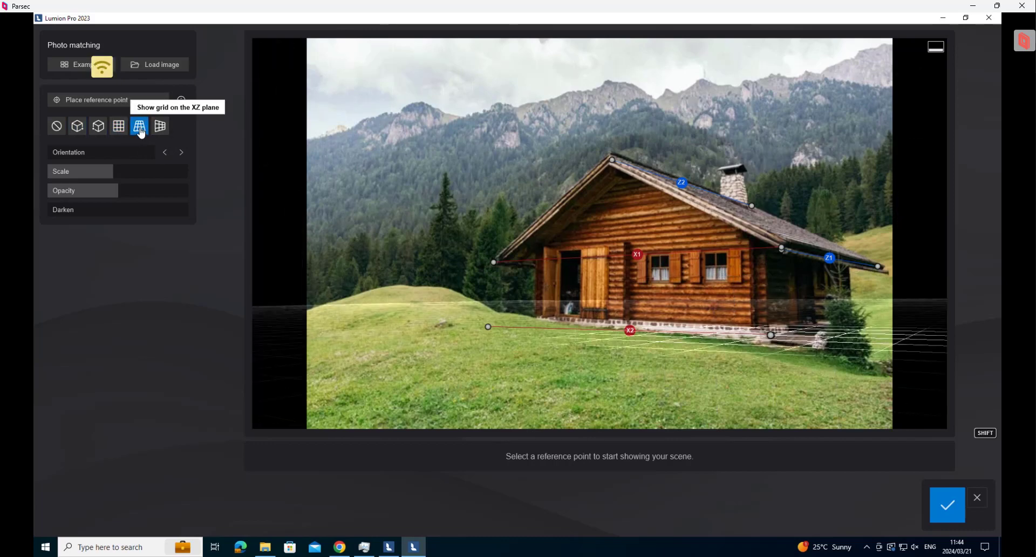
left_click(160, 130)
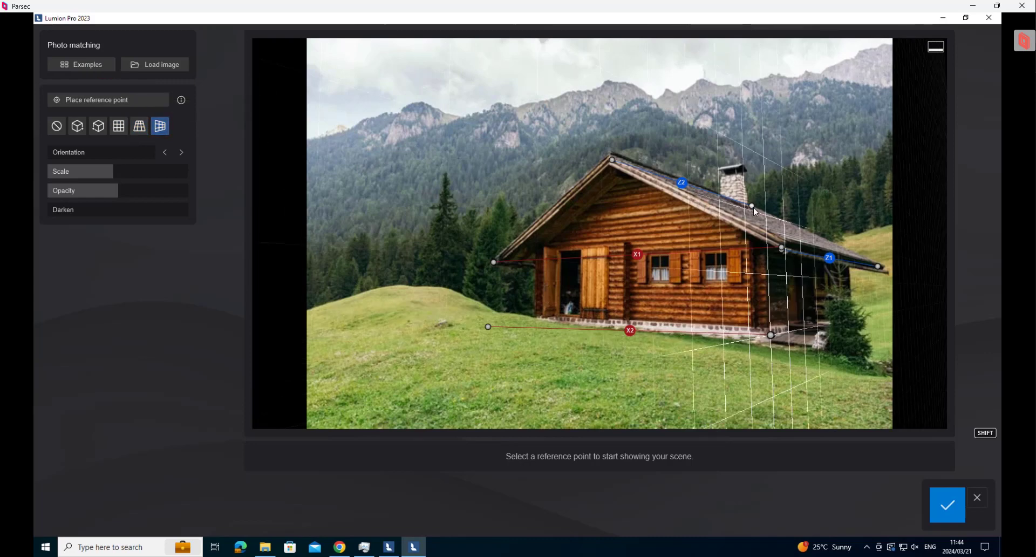
left_click_drag(754, 209, 755, 212)
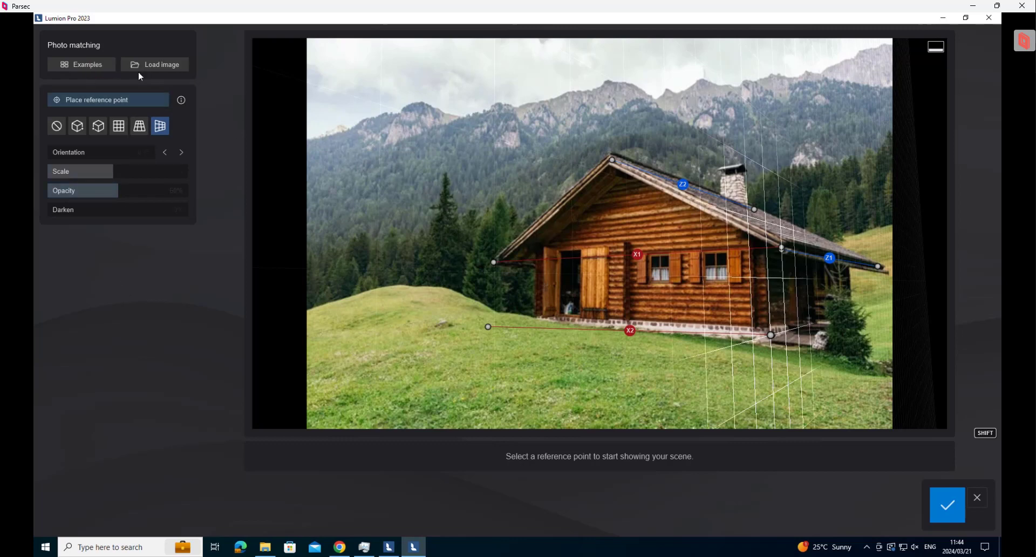
Step: Place the reference point at the lower front corner of the house model's brick upper storey and apply the photo match
left_click(106, 100)
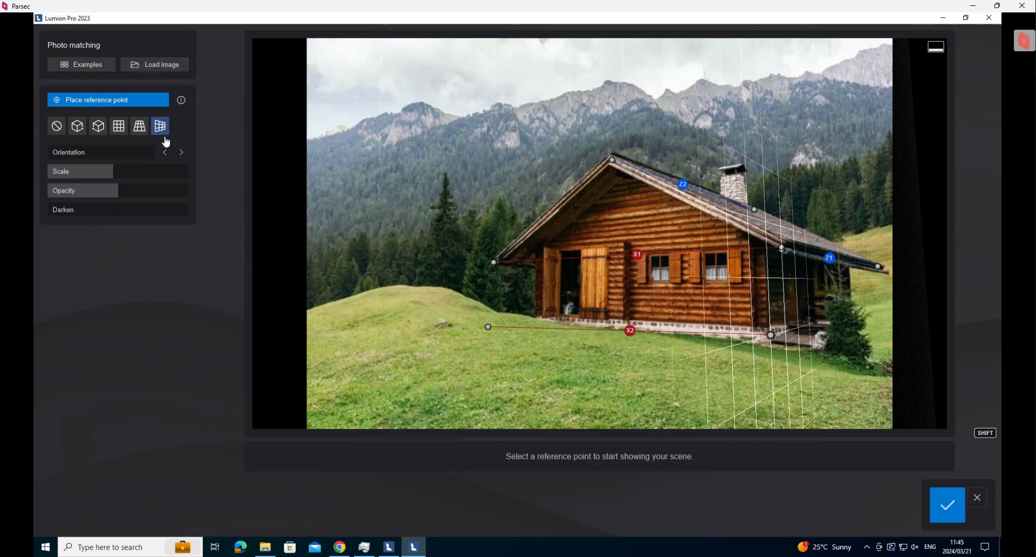
left_click(103, 100)
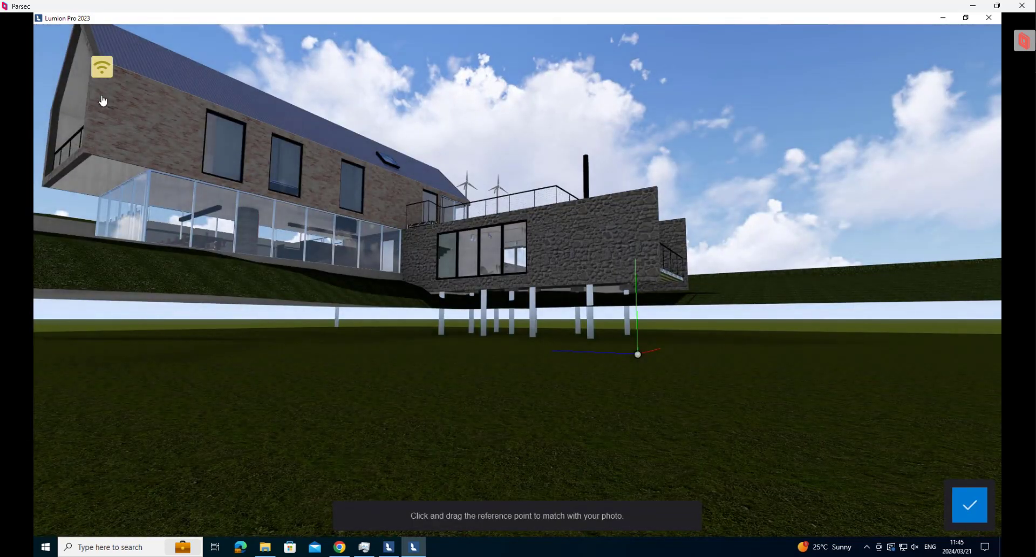
left_click(85, 154)
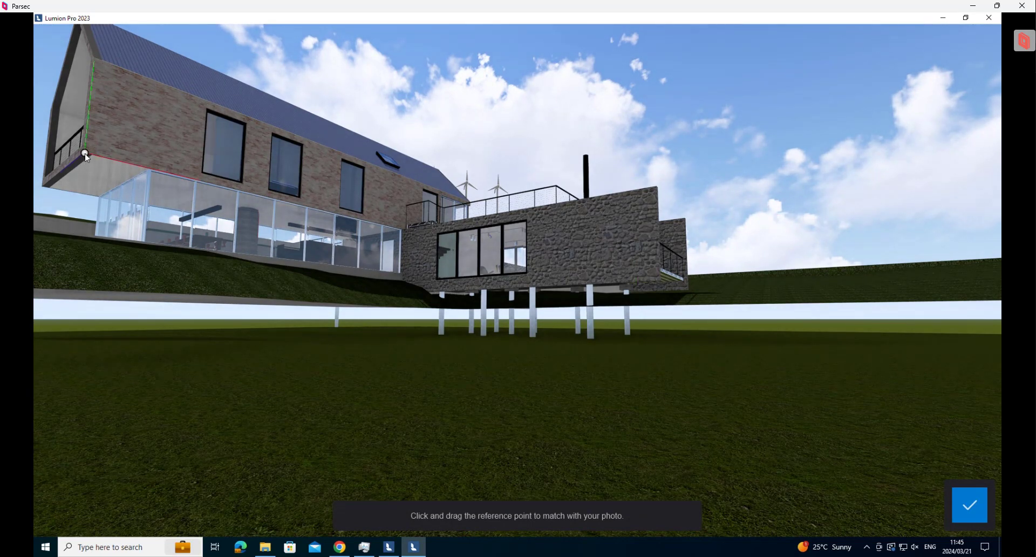
left_click(970, 504)
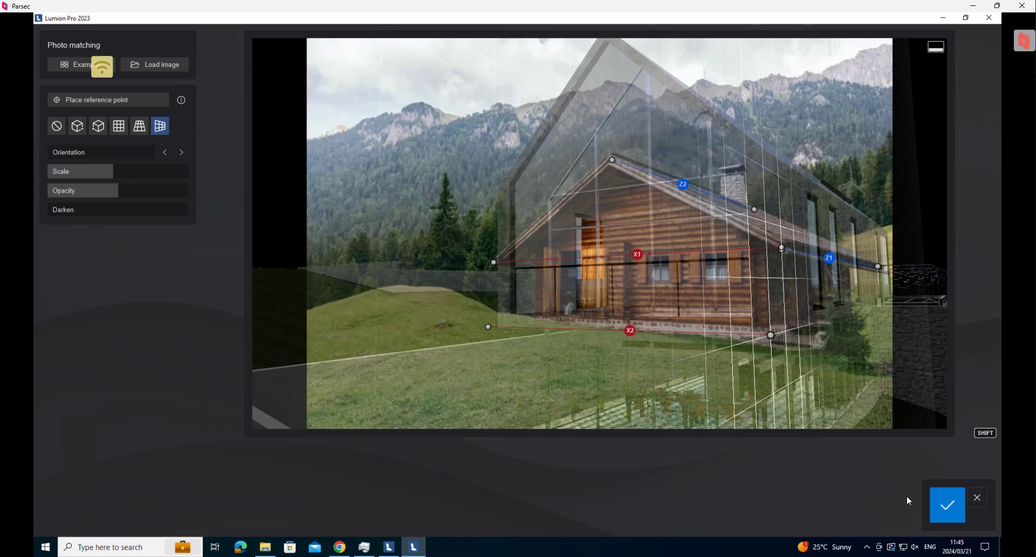
left_click(944, 506)
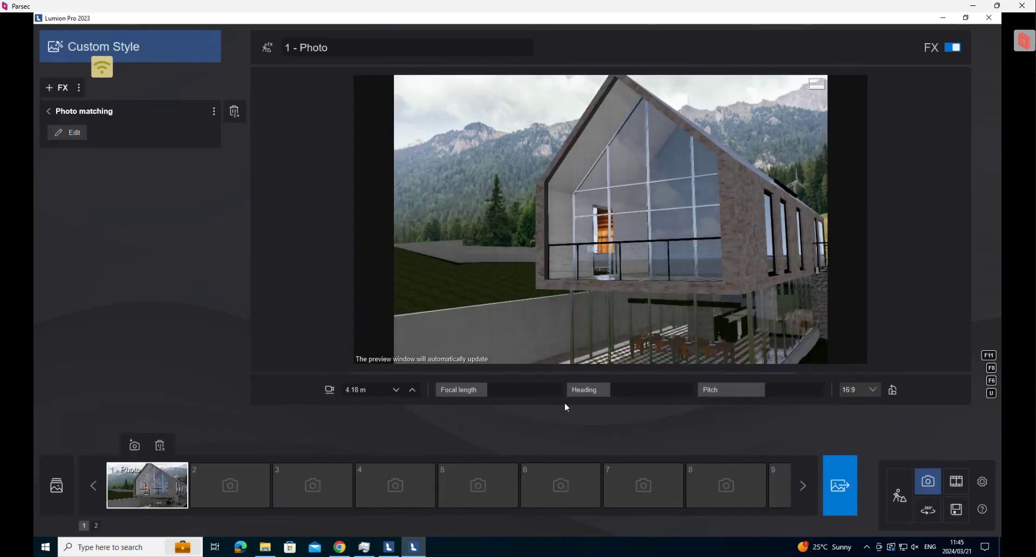